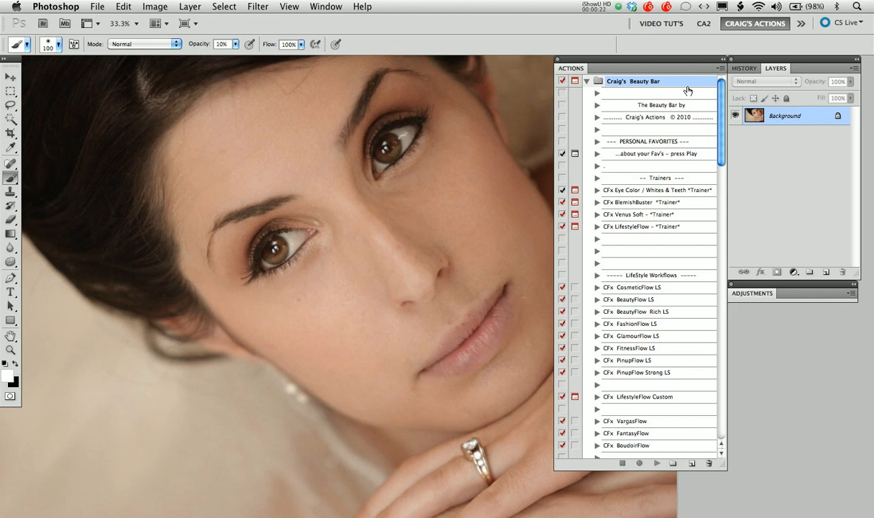
- Run the CFx BeautyFlow PT w/3 Save action from Craig's Beauty Bar on the portrait
left_click(667, 141)
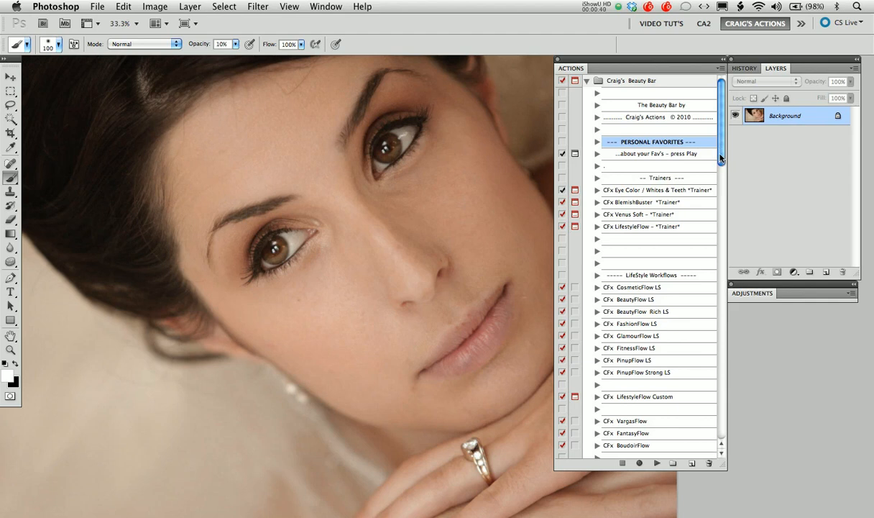
left_click_drag(721, 158, 728, 264)
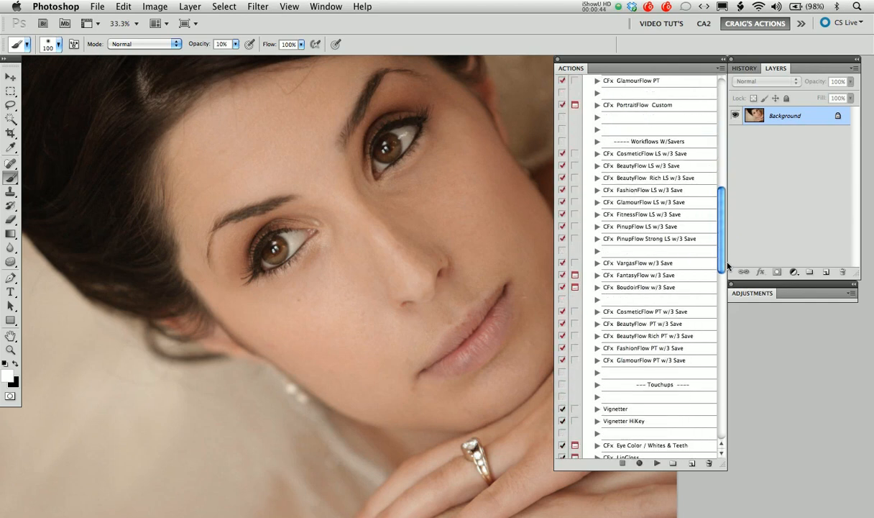
left_click(687, 143)
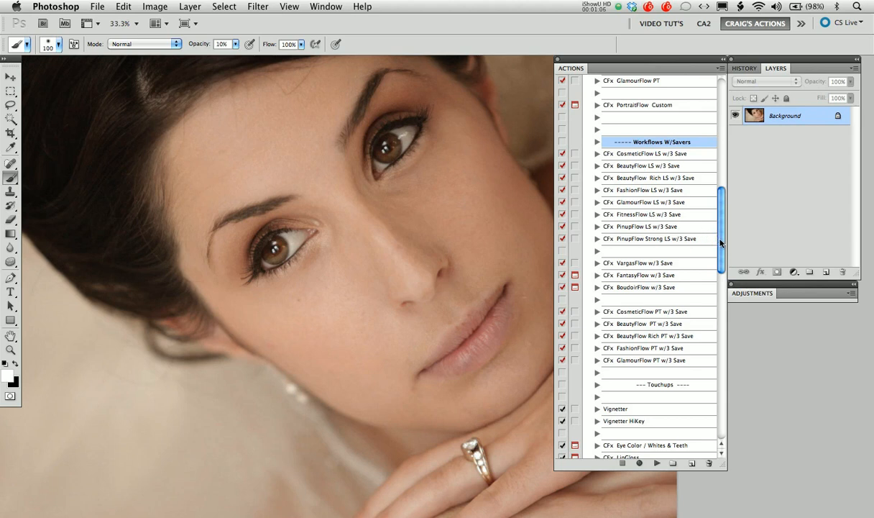
left_click(633, 324)
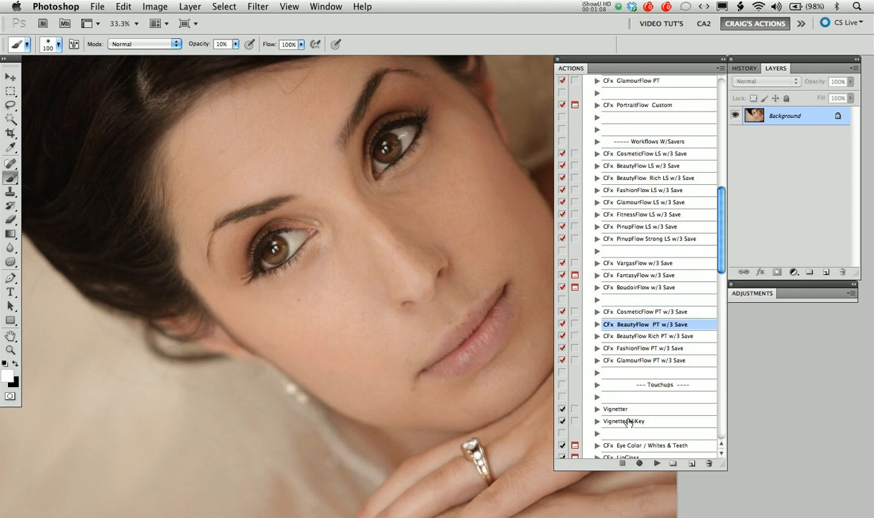
left_click(655, 463)
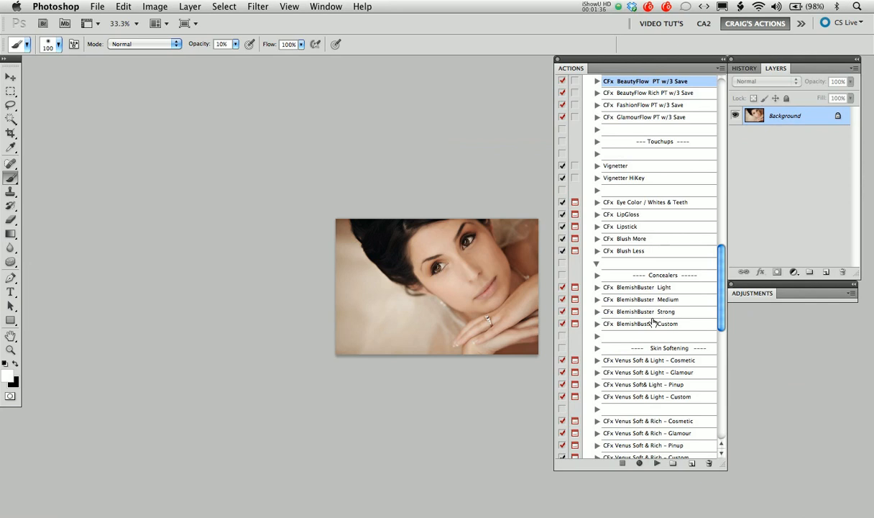
- Compare the original image snapshot with the Beauty PT Final snapshot, viewing the face up close and at reduced magnification
key("ctrl+alt+0")
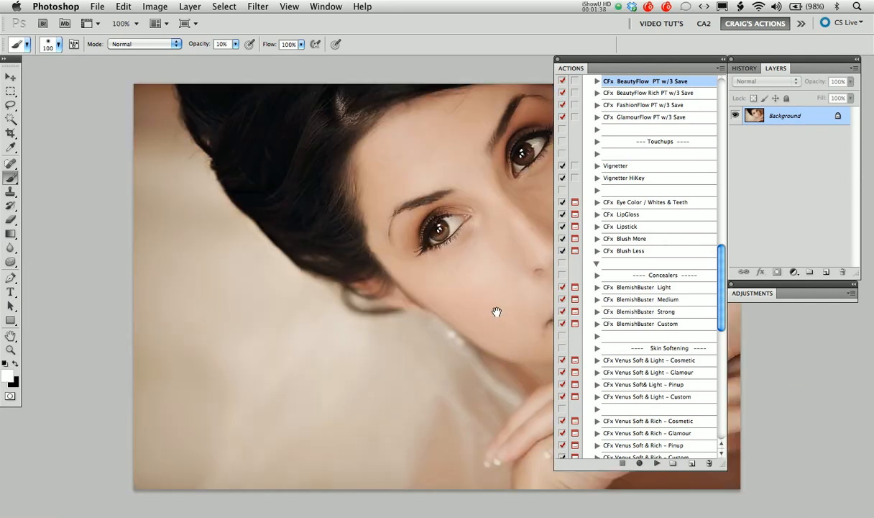
left_click_drag(499, 308, 366, 312)
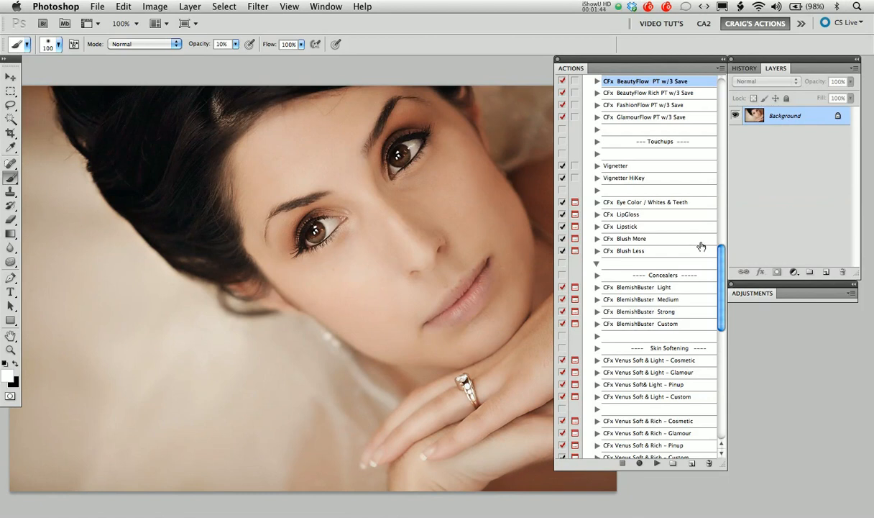
left_click(740, 68)
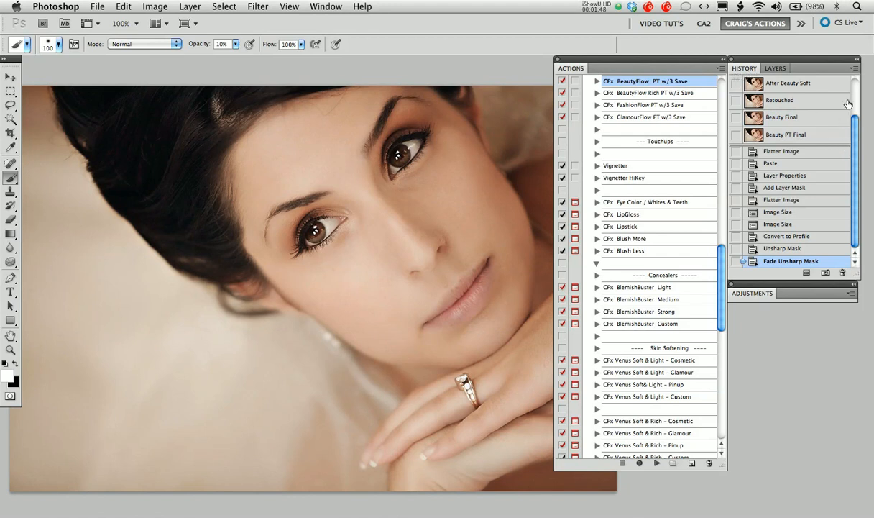
scroll(847, 82, "up", 3)
left_click(778, 82)
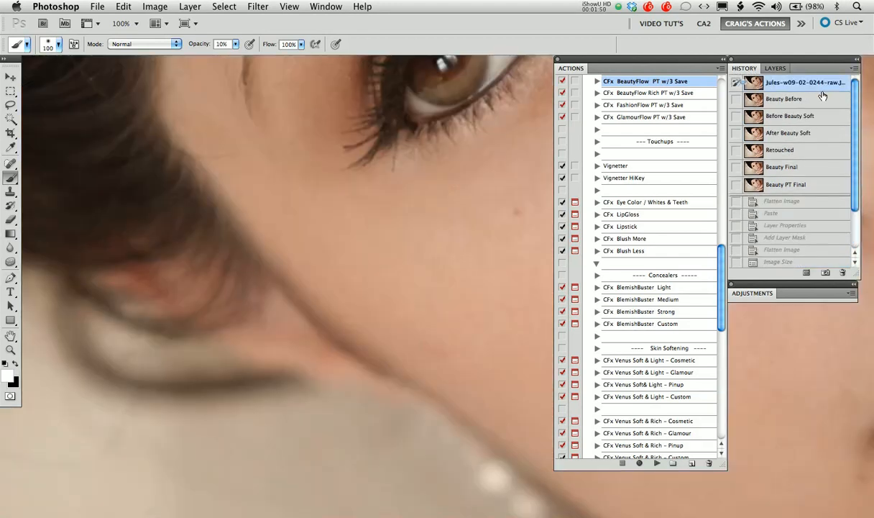
left_click(810, 186)
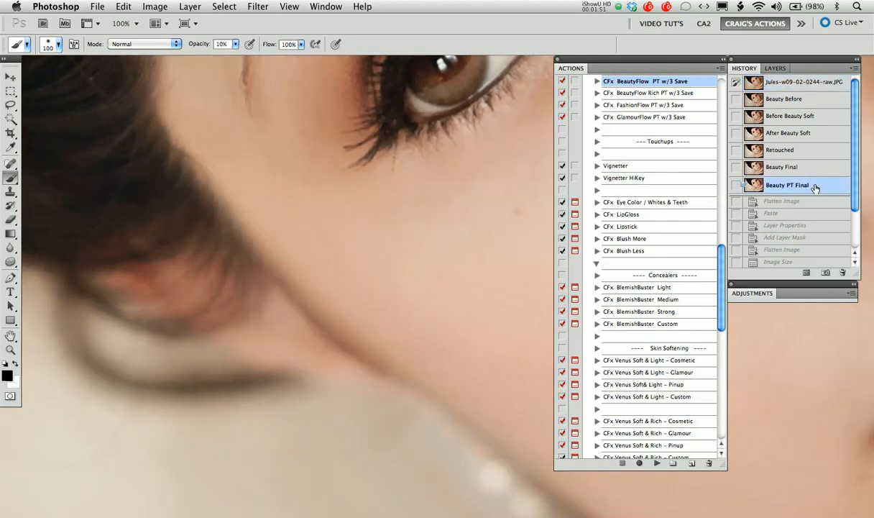
left_click(460, 201, "alt+super")
left_click(475, 231, "alt+super")
left_click(495, 195, "alt")
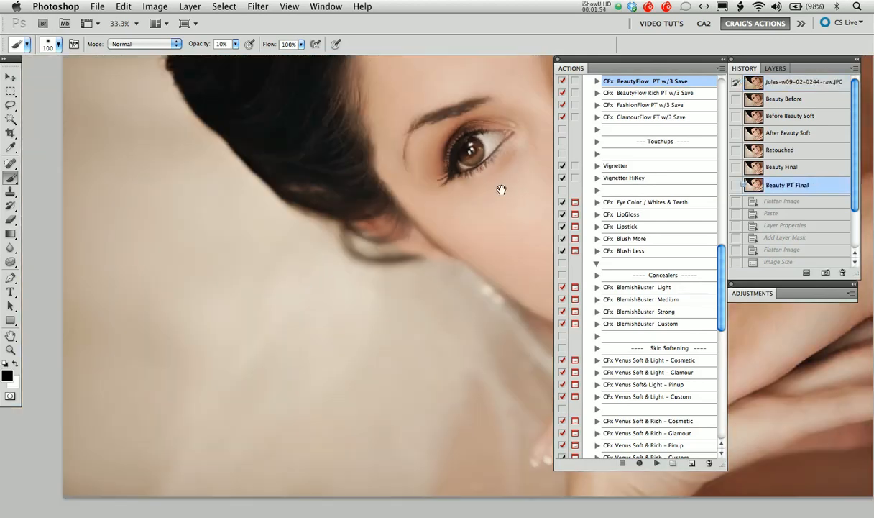
left_click_drag(502, 189, 332, 276)
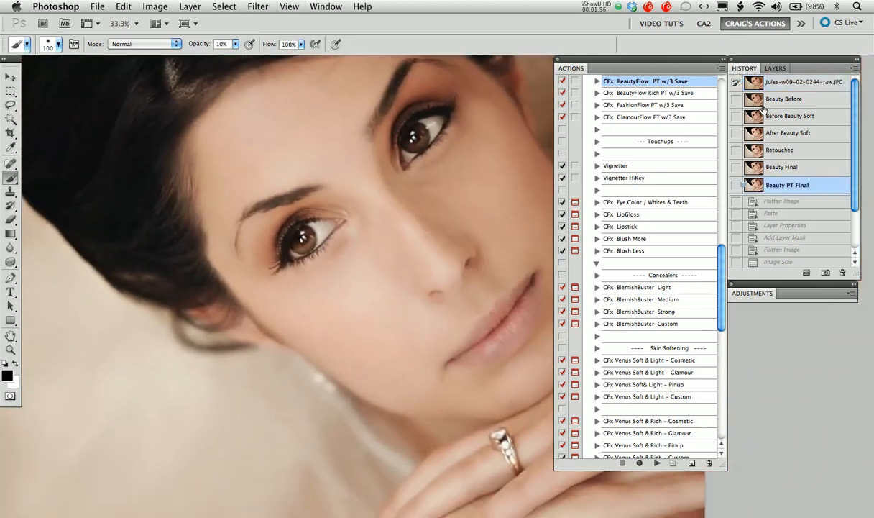
left_click(755, 82)
left_click(752, 183)
- Return the image to the first Image Size history state and view the eyes at 100%
scroll(853, 205, "down", 2)
left_click(802, 227)
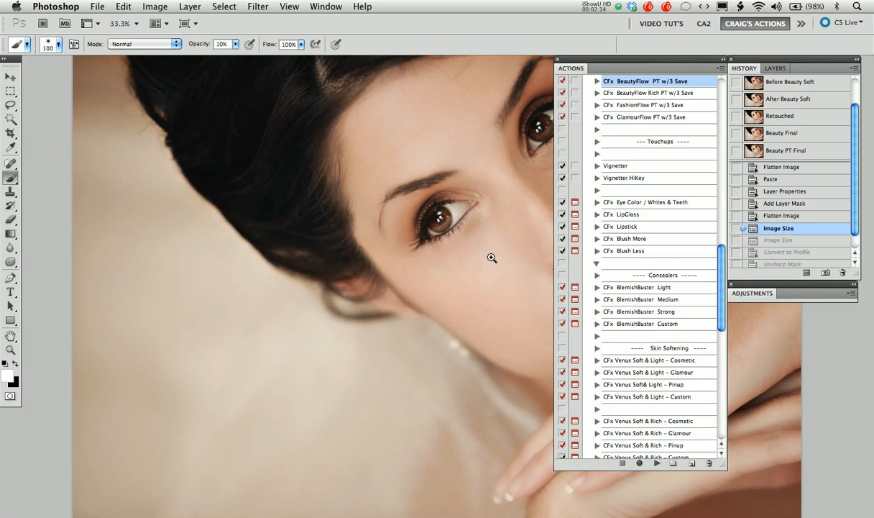
left_click(474, 255)
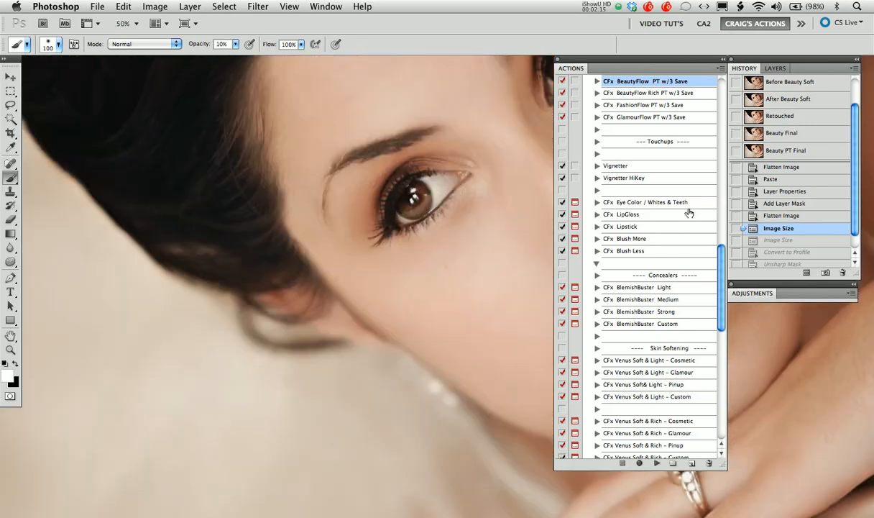
left_click(491, 254)
key("super+plus")
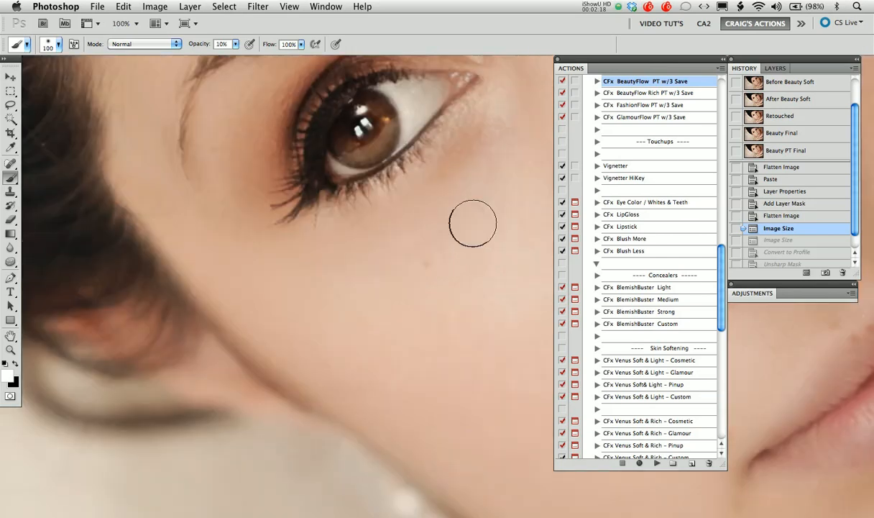
mouse_move(496, 190)
left_mouse_down()
mouse_move(391, 335)
mouse_move(350, 418)
left_mouse_up()
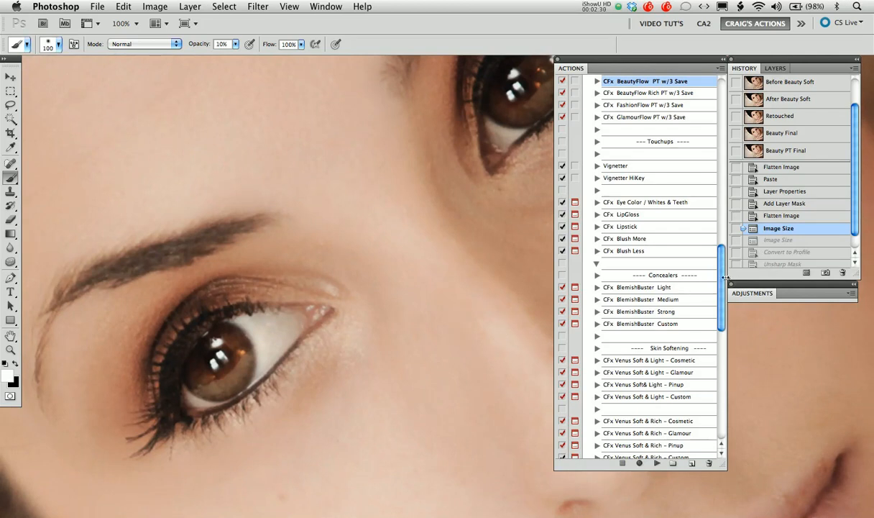
- Find the WebImage Sharpen and PrintImage Sharpen actions in Craig's Resource Actions and examine PrintImage Sharpen's recorded Unsharp Mask settings
left_click_drag(723, 279, 728, 377)
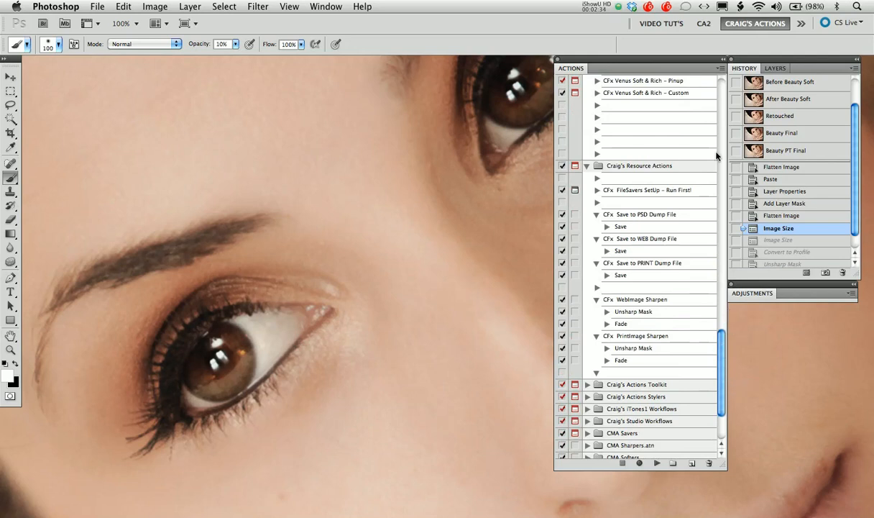
left_click(631, 166)
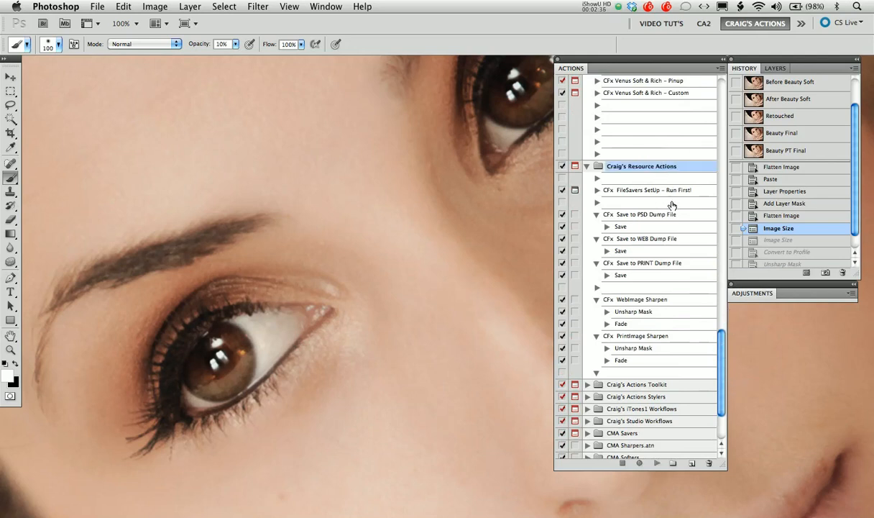
left_click(646, 300)
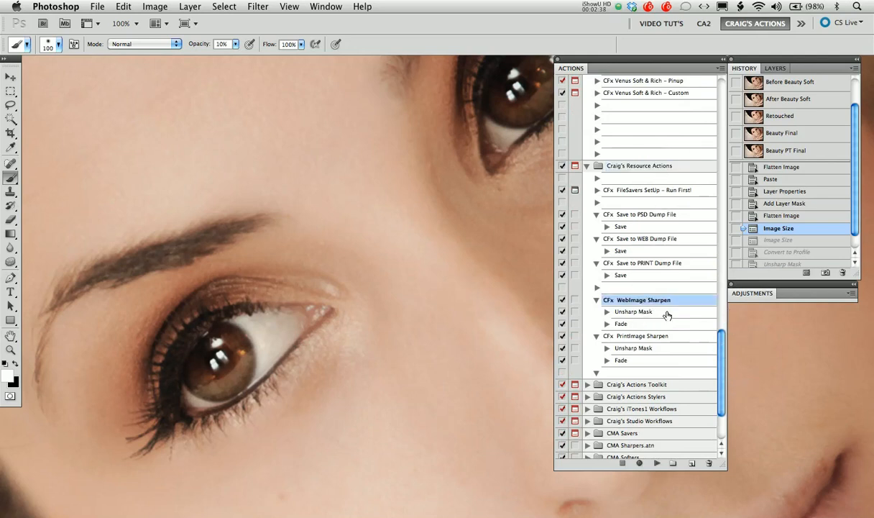
left_click(613, 337, "shift")
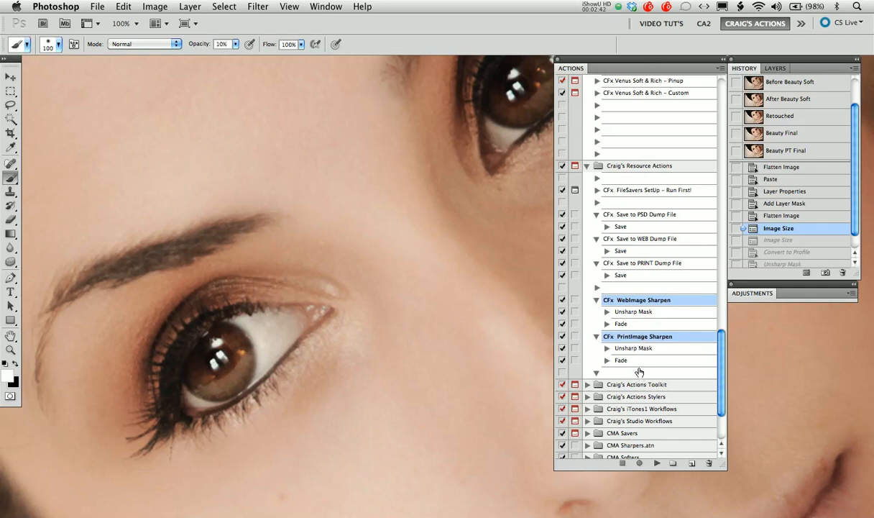
left_click(606, 349)
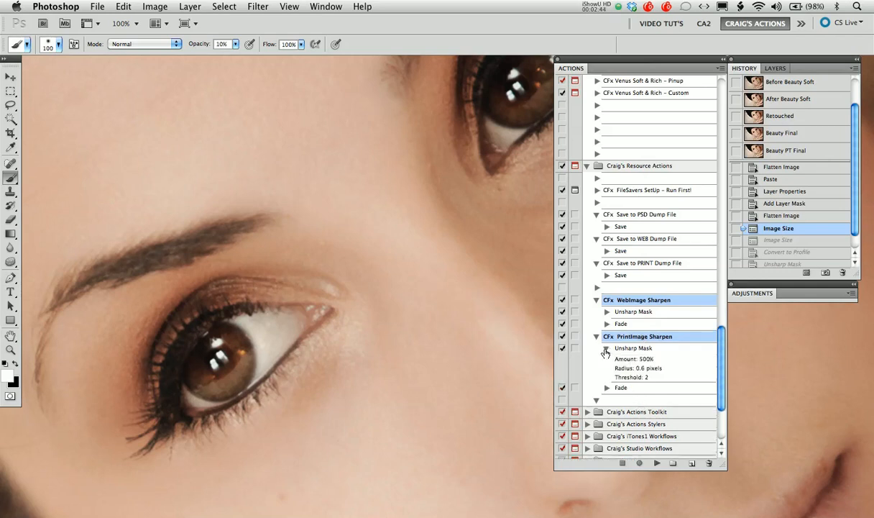
left_click(619, 348)
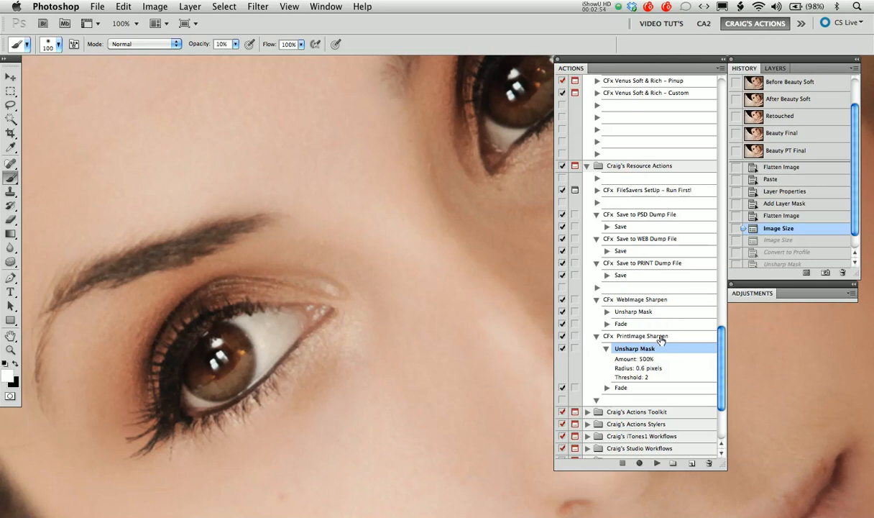
- Duplicate the CFx PrintImage Sharpen action
left_click(636, 336)
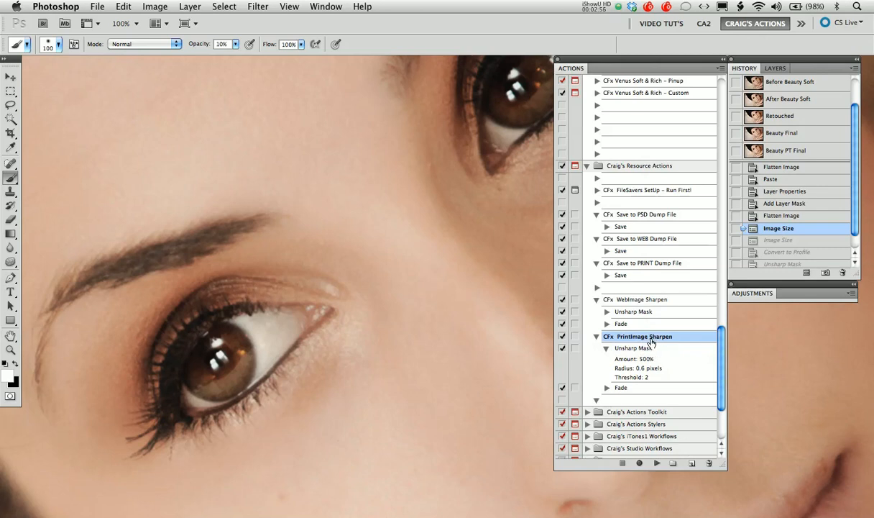
left_click_drag(652, 338, 692, 462)
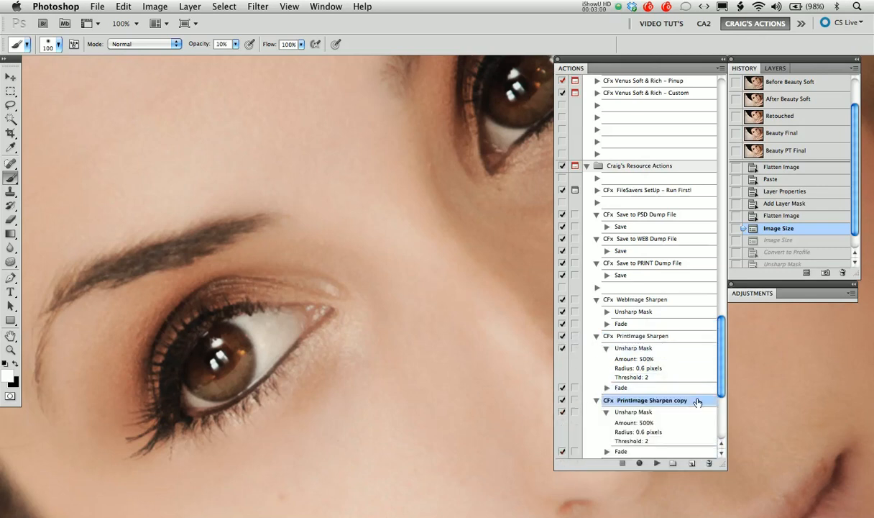
- Re-record the Unsharp Mask in the original PrintImage Sharpen action with a radius of 0.7 pixels, previewing other radii such as 2.0 first
left_click_drag(721, 388, 721, 407)
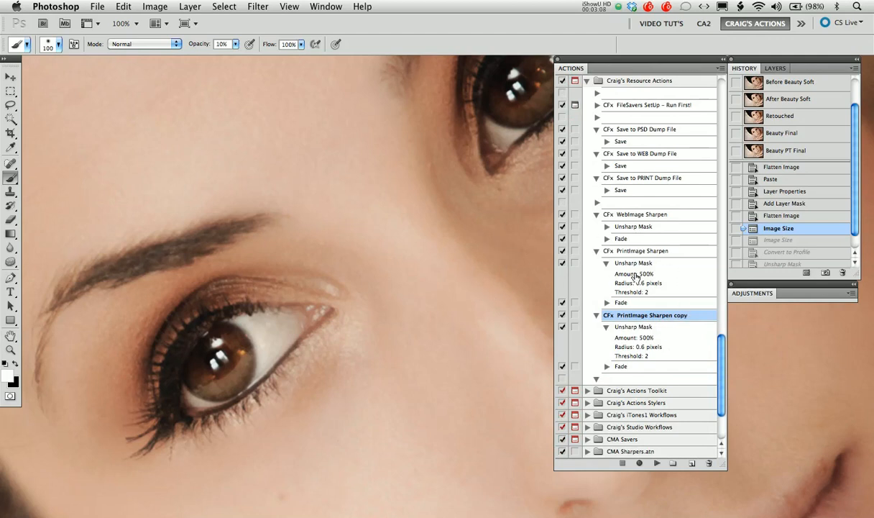
left_click(639, 264)
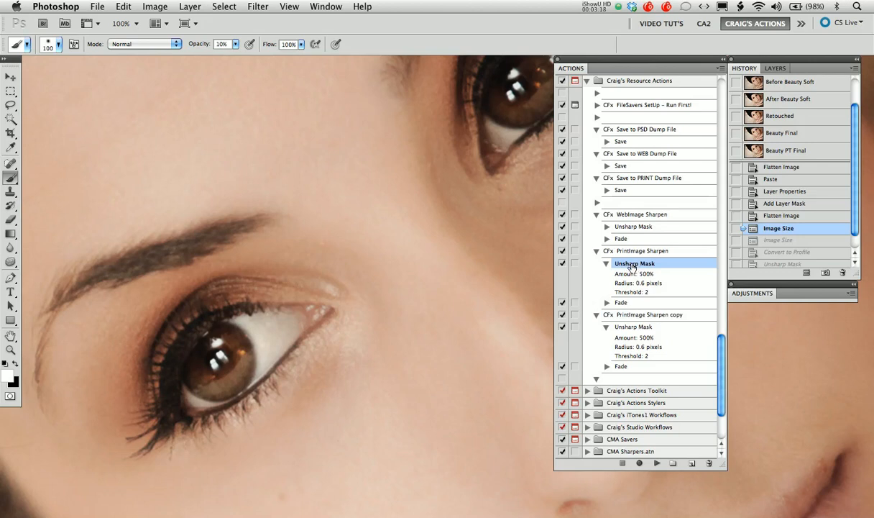
double_click(632, 266)
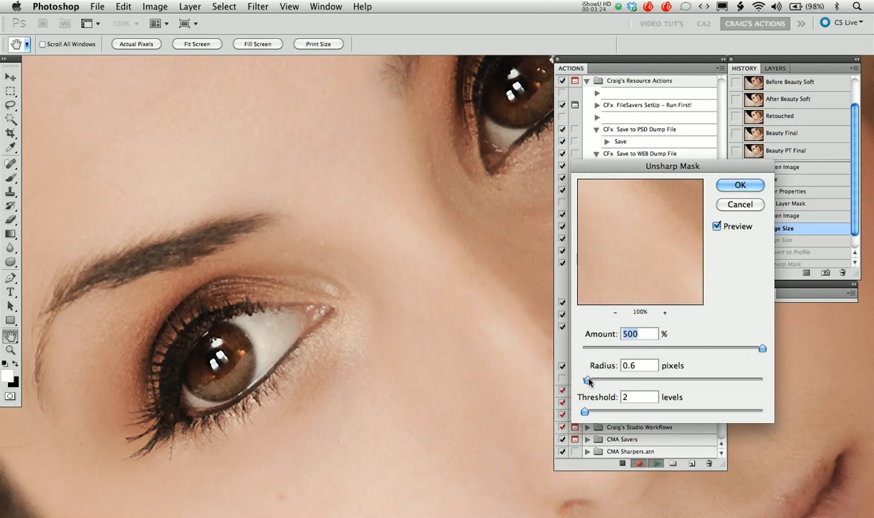
left_click_drag(588, 381, 601, 380)
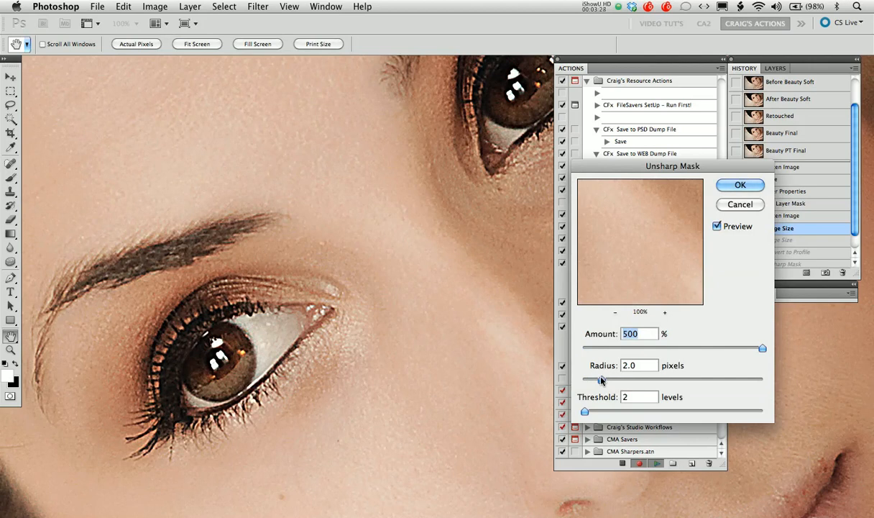
left_click_drag(601, 380, 593, 380)
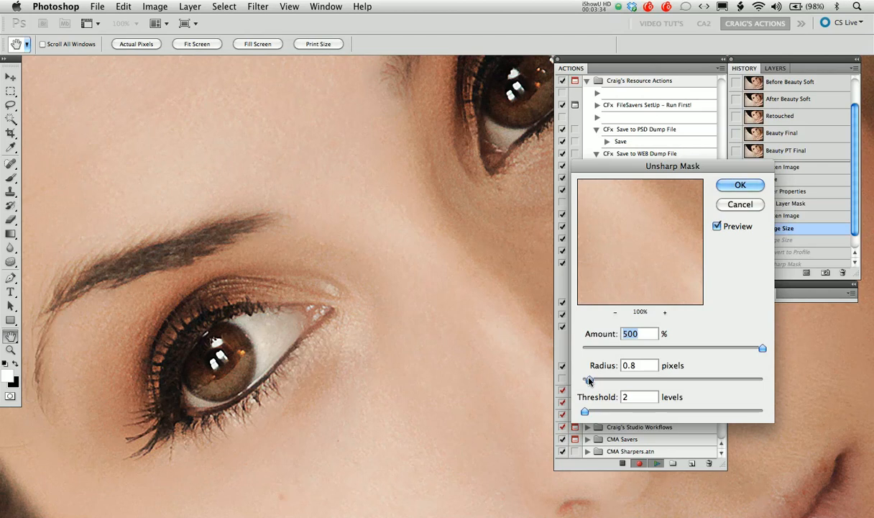
left_click_drag(589, 381, 588, 381)
left_click_drag(590, 379, 589, 380)
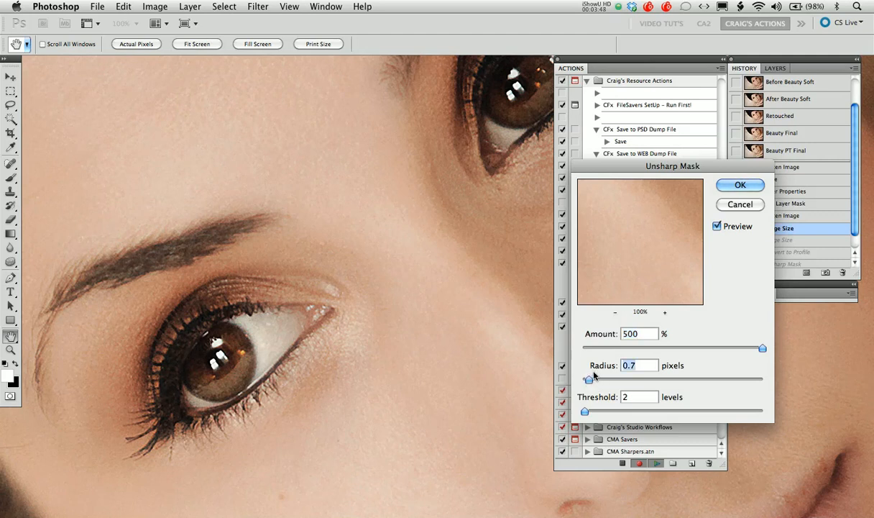
left_click_drag(588, 380, 586, 382)
left_click_drag(586, 382, 588, 382)
left_click_drag(588, 381, 588, 382)
left_click(739, 185)
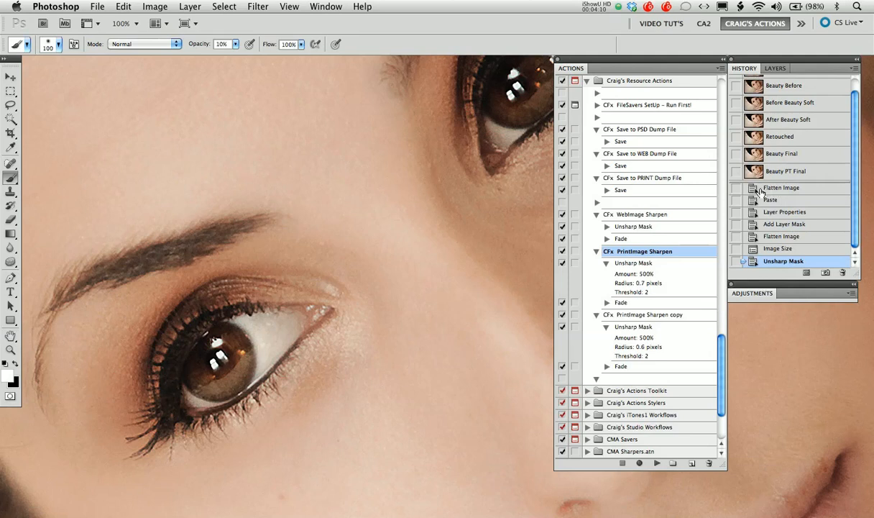
- Set the Unsharp Mask in the PrintImage Sharpen copy action to an amount of 350% and a radius of 0.3 pixels
left_click(648, 265)
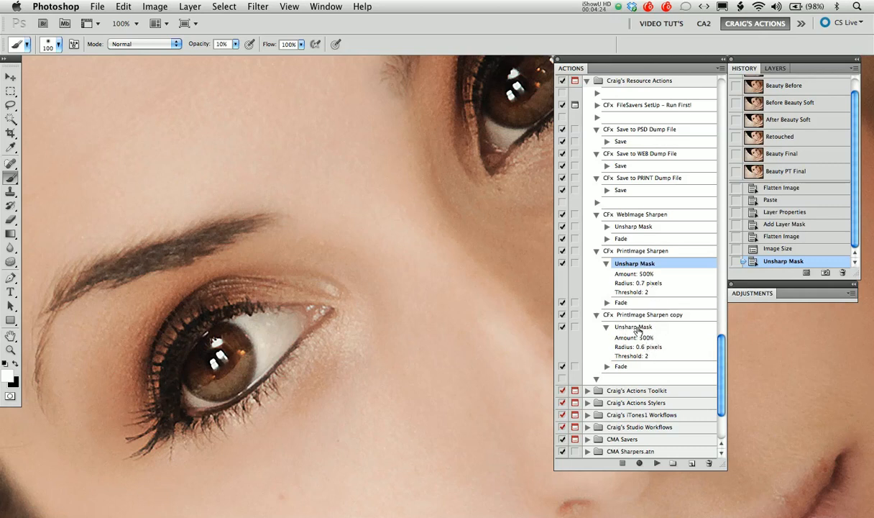
double_click(642, 328)
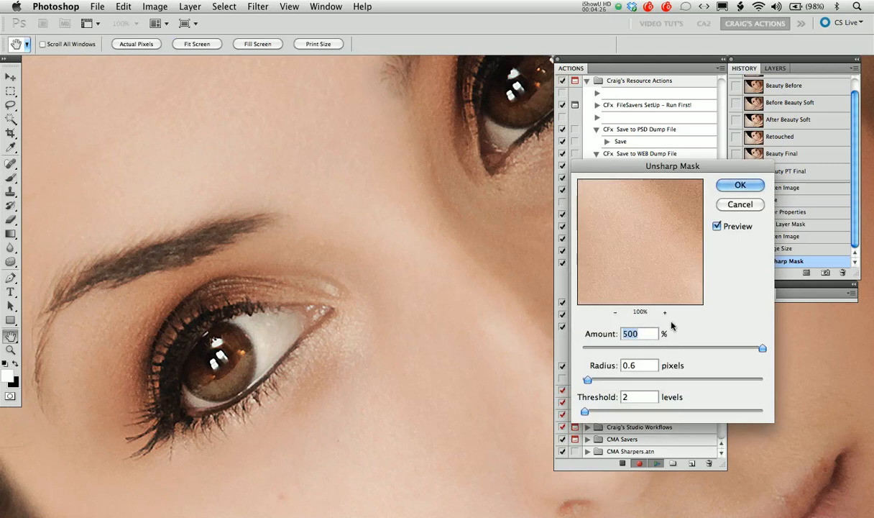
type("350")
key("Tab")
type(".3")
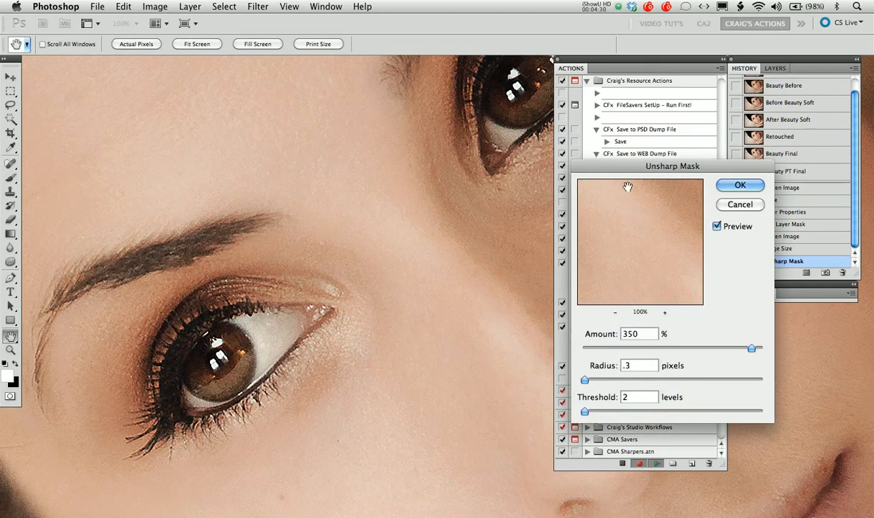
left_click(740, 185)
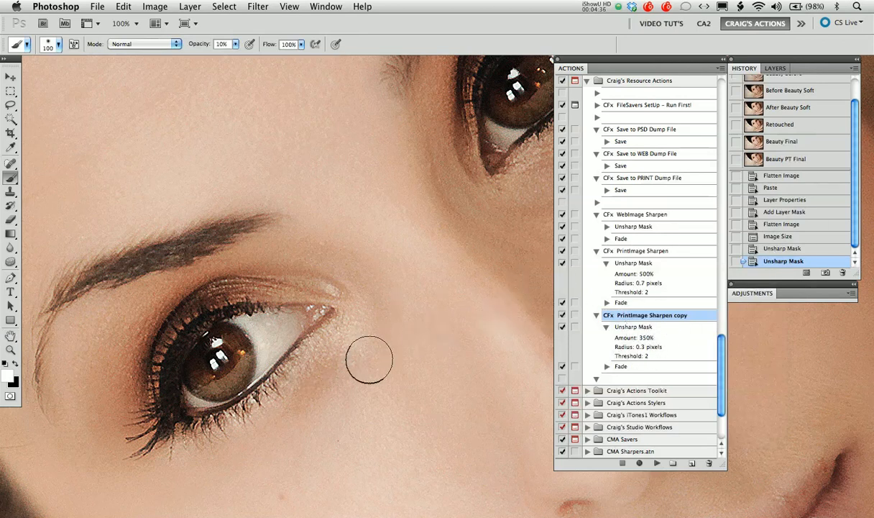
- Revert the portrait to the Image Size history state and collapse the Unsharp Mask settings in the PrintImage Sharpen copy action
left_click(784, 237)
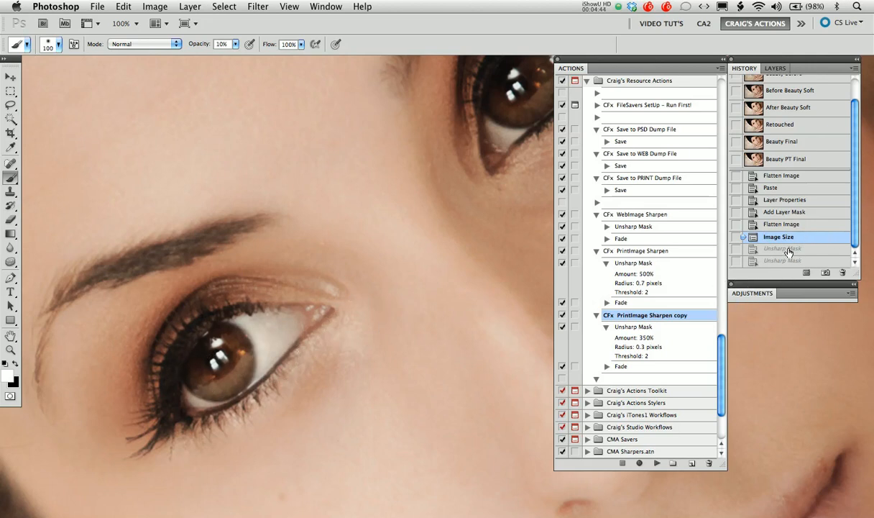
left_click(606, 327)
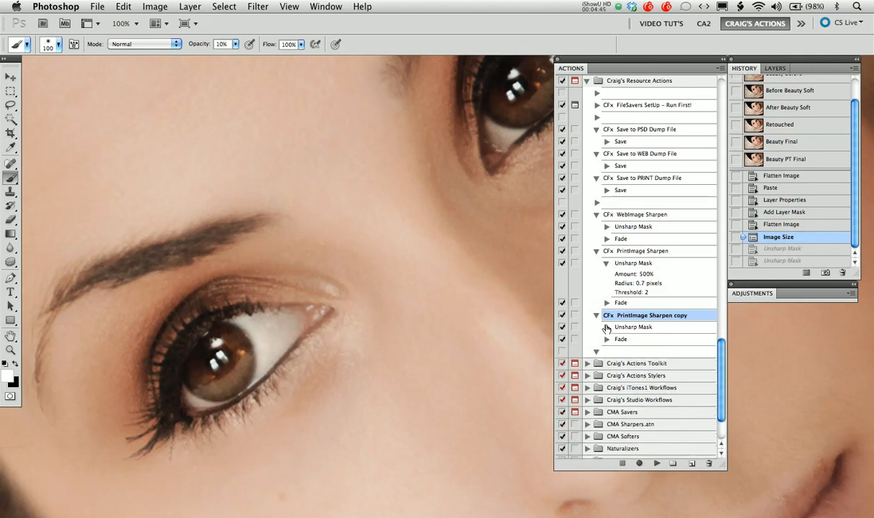
- Preview the original PrintImage Sharpen action's Unsharp Mask on the portrait and cancel without re-recording it
left_click(648, 253)
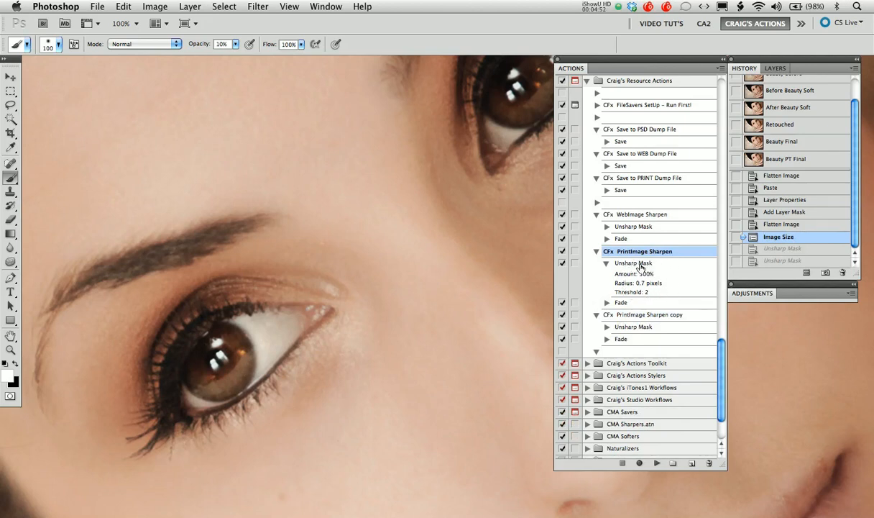
double_click(639, 264)
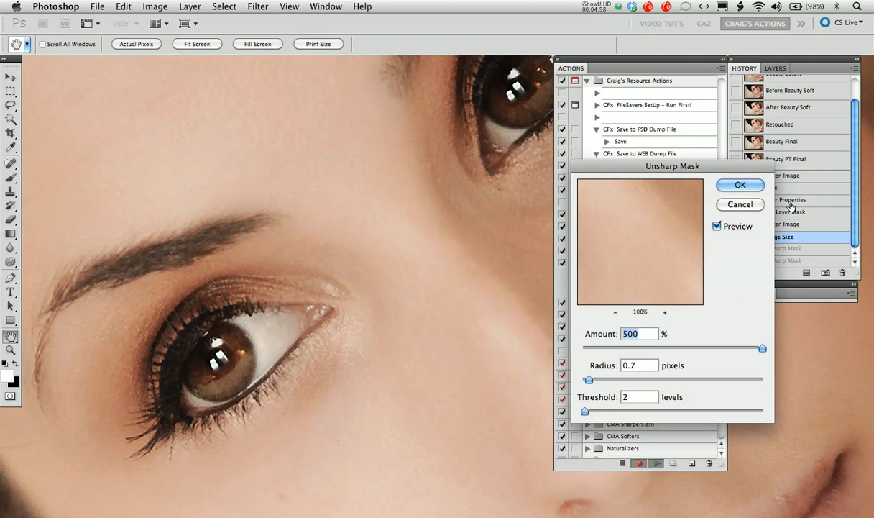
left_click(739, 205)
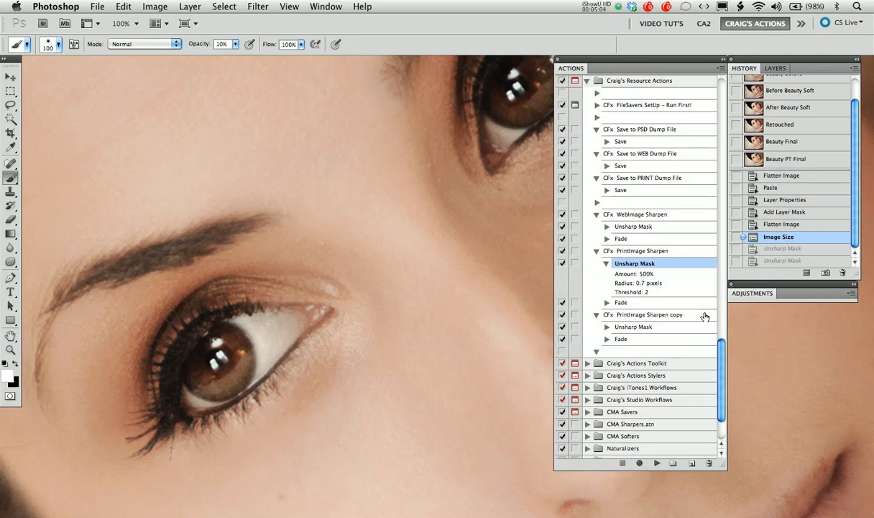
left_click(647, 316)
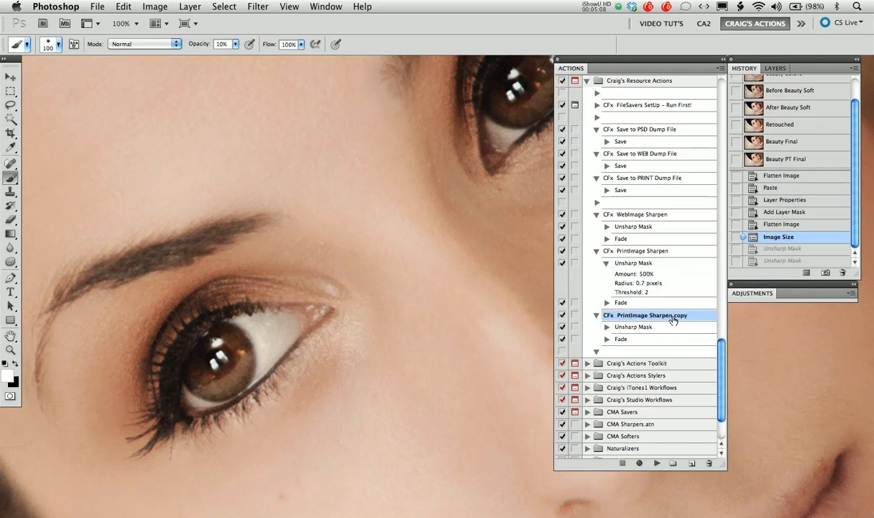
left_click(642, 265)
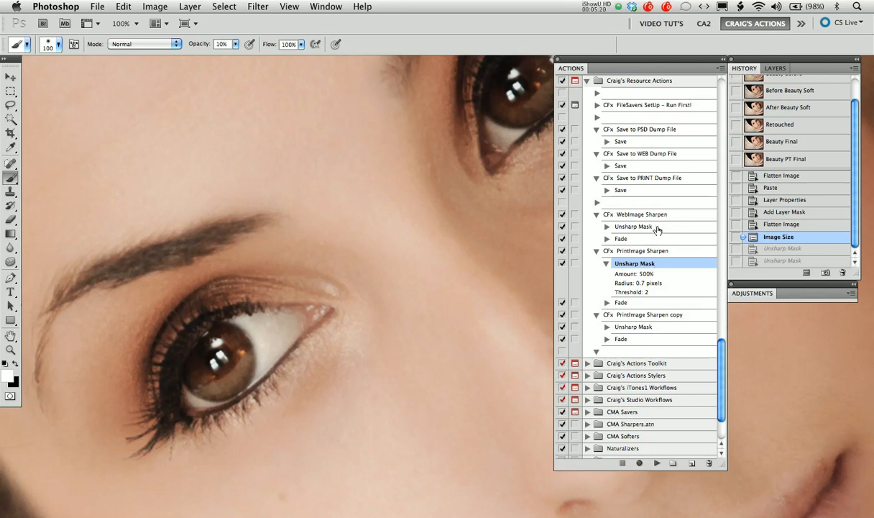
- Compare the Image Size and first Unsharp Mask history states, keep the sharpened one, and view the face at 50%
left_click(748, 259)
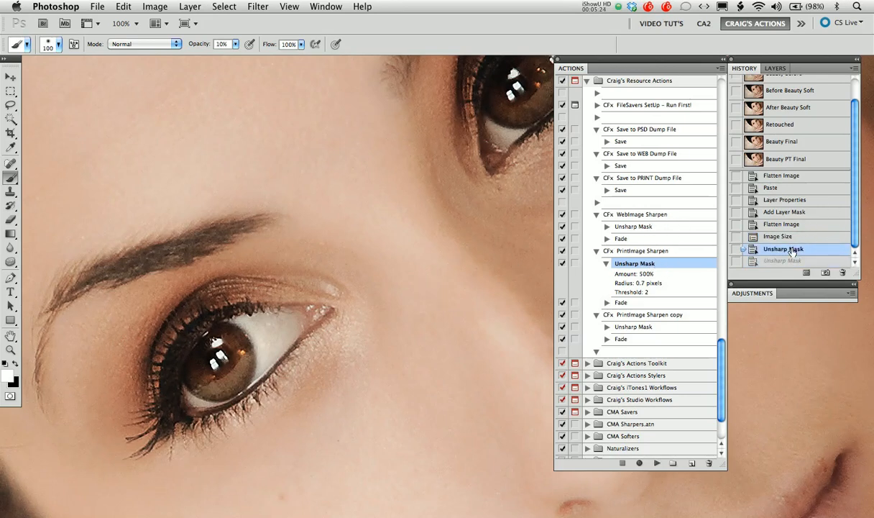
left_click(751, 236)
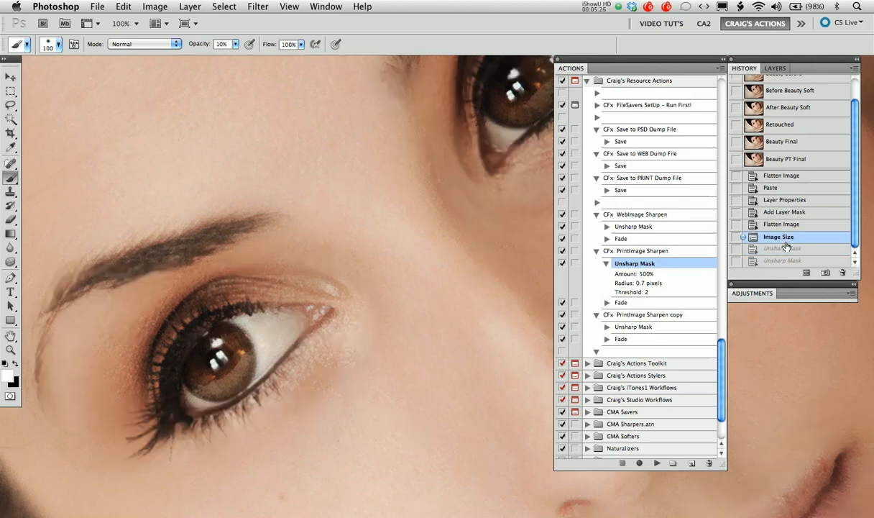
left_click(751, 249)
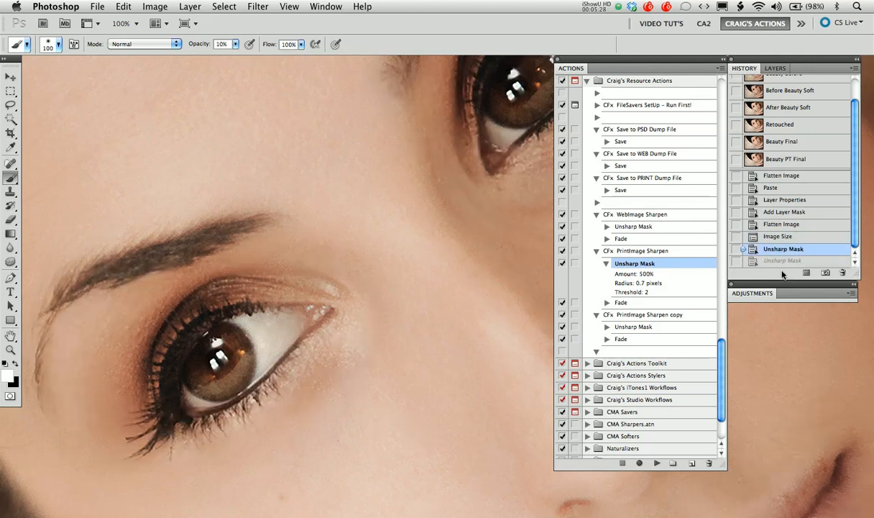
left_click(465, 232, "alt")
left_click(471, 268, "alt")
left_click_drag(460, 329, 344, 280)
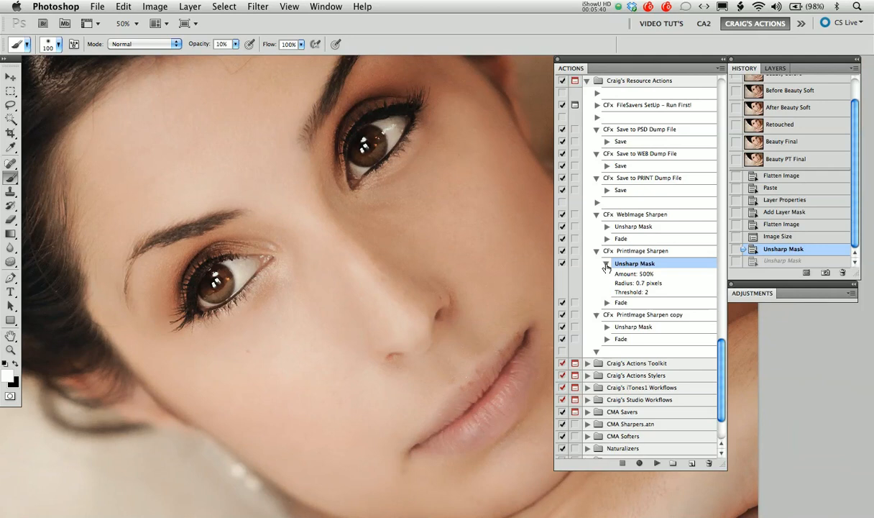
- Collapse the original PrintImage Sharpen action's Unsharp Mask settings and select the Craig's Beauty Bar action set
left_click(607, 266)
left_click_drag(721, 394, 722, 129)
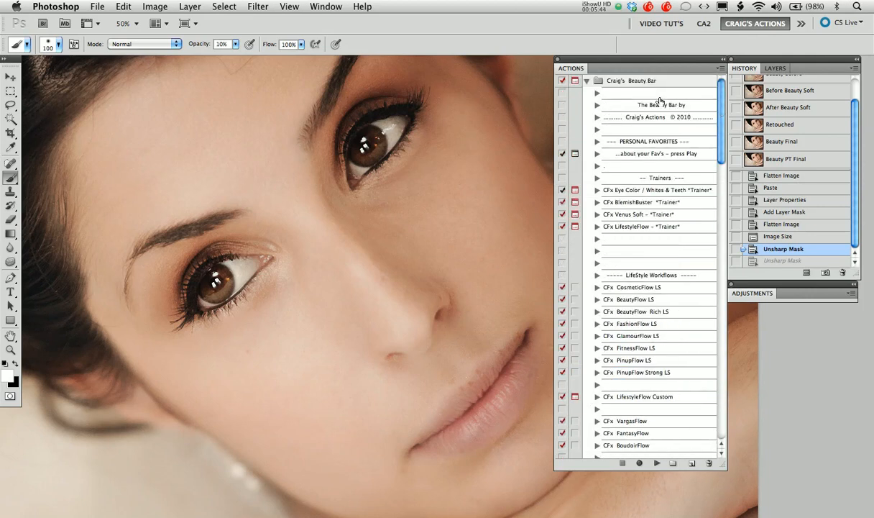
left_click(634, 82)
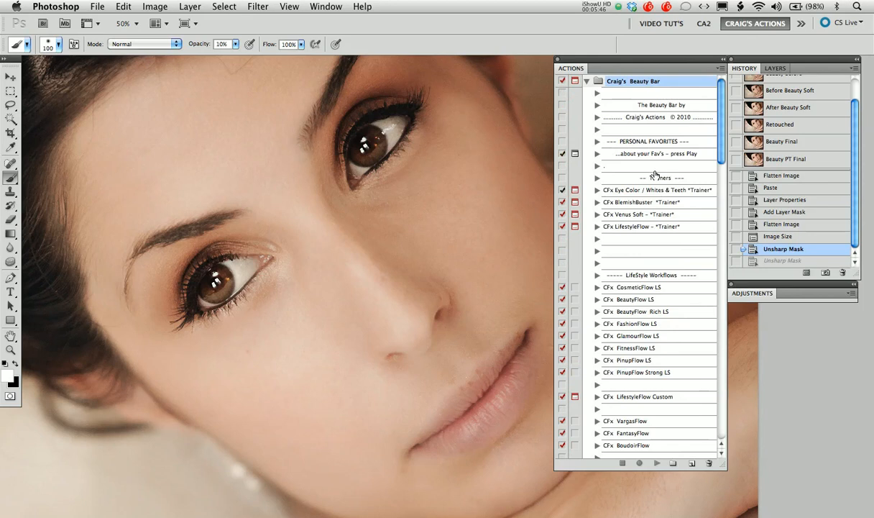